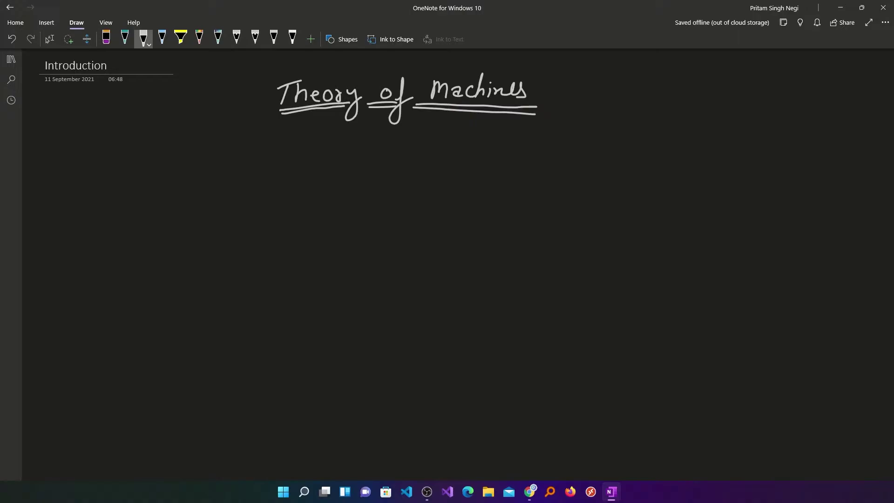
Handwrite 'Define theory of machine' on the line beneath the double-underlined 'Theory of Machines' title.
mouse_move(147, 163)
mouse_down()
mouse_move(144, 185)
mouse_move(180, 180)
mouse_up()
mouse_move(190, 160)
mouse_down()
mouse_move(171, 202)
mouse_move(209, 179)
mouse_move(259, 183)
mouse_move(280, 170)
mouse_up()
click(199, 169)
mouse_move(279, 162)
mouse_down()
mouse_move(284, 176)
mouse_move(325, 176)
mouse_up()
drag(328, 169, 344, 191)
drag(372, 174, 386, 168)
drag(400, 150, 382, 196)
drag(428, 174, 470, 170)
drag(475, 168, 505, 170)
drag(509, 161, 542, 170)
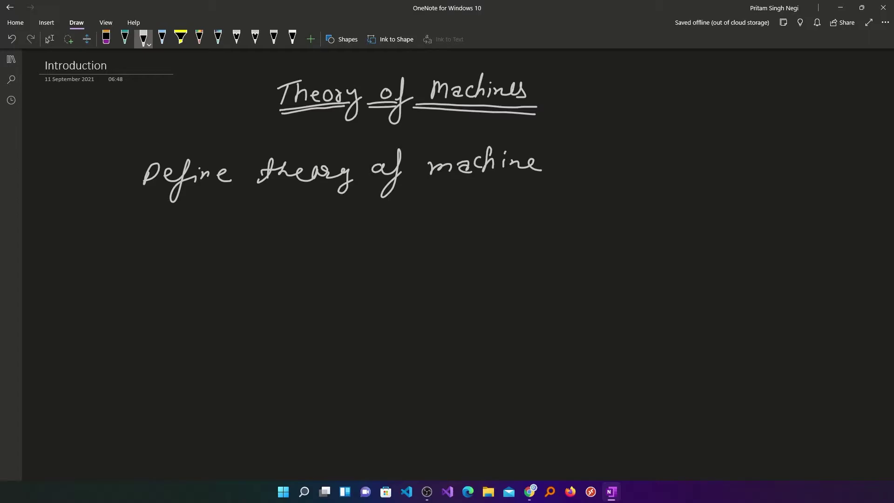
Sketch the crank circle with a connecting rod and label the rod 'connecting rod'.
mouse_move(299, 249)
mouse_down()
mouse_move(313, 287)
mouse_move(300, 247)
mouse_move(297, 264)
mouse_move(311, 278)
mouse_move(309, 262)
mouse_move(372, 260)
mouse_up()
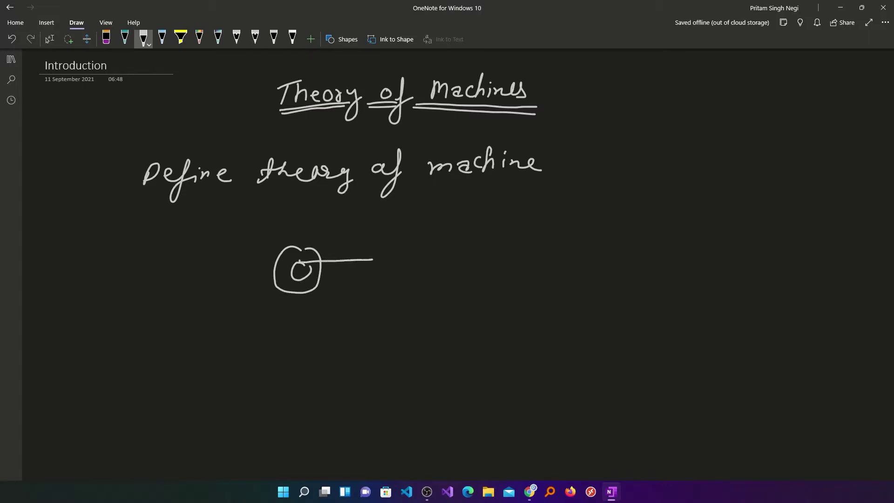
mouse_move(302, 274)
mouse_down()
mouse_move(371, 267)
mouse_move(347, 255)
mouse_move(394, 235)
mouse_move(470, 252)
mouse_up()
drag(454, 231, 465, 226)
drag(500, 236, 509, 221)
drag(526, 224, 550, 205)
Write 'crank' above the circle with an arrow pointing to it, plus a rotation arrow inside.
mouse_move(317, 210)
mouse_down()
mouse_move(298, 233)
mouse_move(325, 227)
mouse_move(339, 208)
mouse_move(317, 226)
mouse_move(350, 216)
mouse_up()
mouse_move(357, 209)
mouse_down()
mouse_move(352, 217)
mouse_move(366, 217)
mouse_up()
mouse_move(367, 199)
mouse_down()
mouse_move(365, 217)
mouse_move(380, 216)
mouse_up()
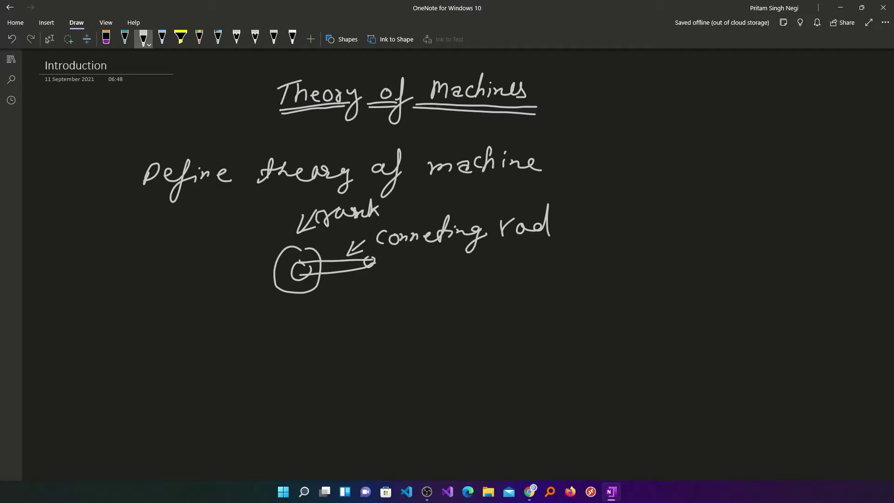
mouse_move(333, 243)
mouse_down()
mouse_move(323, 259)
mouse_move(339, 256)
mouse_move(313, 247)
mouse_up()
drag(288, 261, 304, 258)
Label the four branch arrows Kinematics, Dynamics, Kinetics and Statics, double-underlining Kinematics.
mouse_move(224, 376)
mouse_down()
mouse_move(224, 396)
mouse_move(331, 373)
mouse_up()
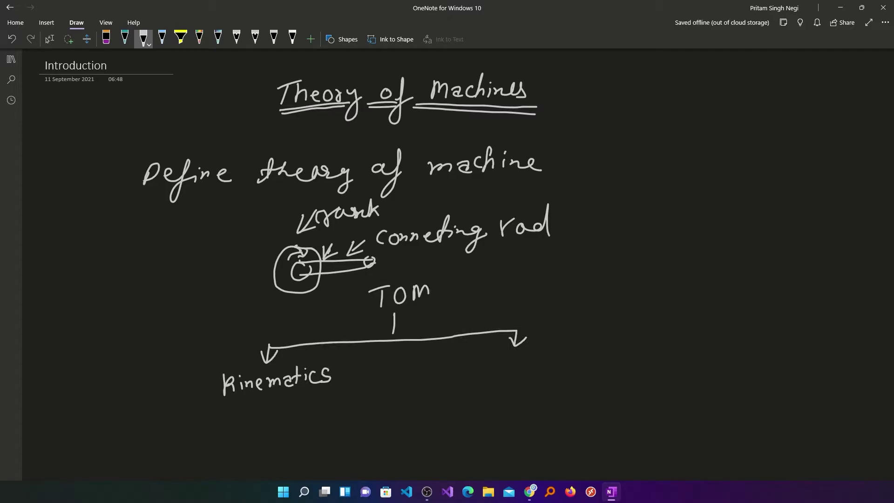
drag(393, 338, 392, 360)
mouse_move(384, 349)
mouse_down()
mouse_move(402, 348)
mouse_move(376, 386)
mouse_up()
drag(378, 368, 578, 367)
drag(516, 330, 614, 346)
mouse_move(606, 340)
mouse_down()
mouse_move(619, 334)
mouse_move(597, 365)
mouse_up()
drag(605, 353, 657, 359)
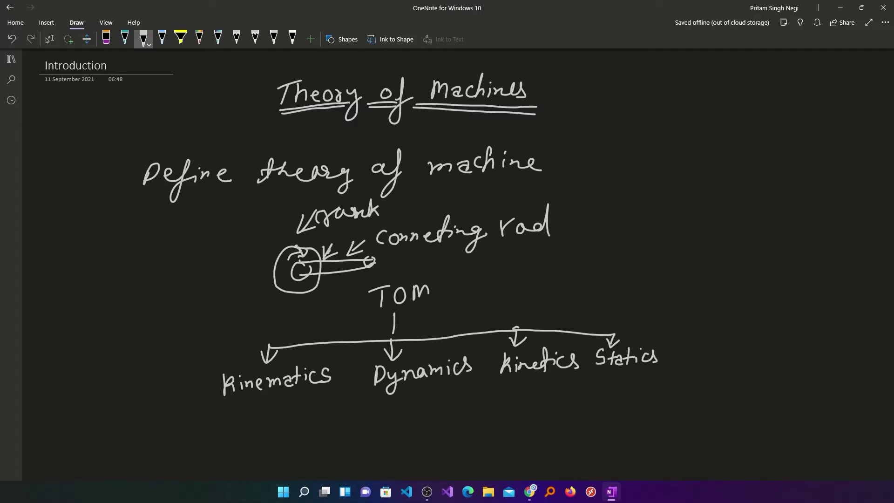
mouse_move(224, 401)
mouse_down()
mouse_move(329, 388)
mouse_move(247, 408)
mouse_move(325, 399)
mouse_up()
Write '(Theory of machine)' beside TOM.
drag(452, 280, 450, 298)
drag(465, 274, 514, 279)
drag(509, 275, 516, 300)
drag(539, 279, 554, 293)
drag(572, 282, 656, 272)
drag(661, 261, 663, 279)
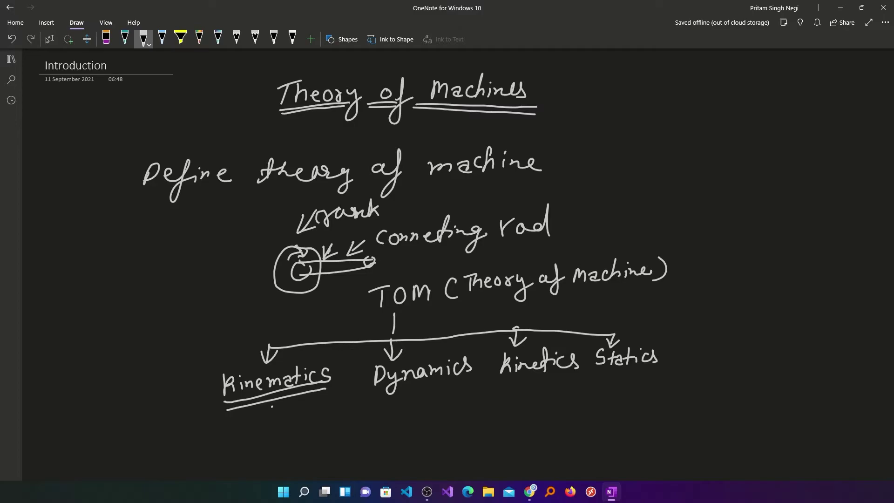
Under Kinematics, write Motion ticked and Force crossed.
mouse_move(256, 415)
mouse_down()
mouse_move(257, 427)
mouse_move(309, 412)
mouse_up()
mouse_move(247, 434)
mouse_down()
mouse_move(254, 446)
mouse_move(245, 449)
mouse_up()
mouse_move(241, 417)
mouse_down()
mouse_move(281, 435)
mouse_move(311, 421)
mouse_move(315, 430)
mouse_up()
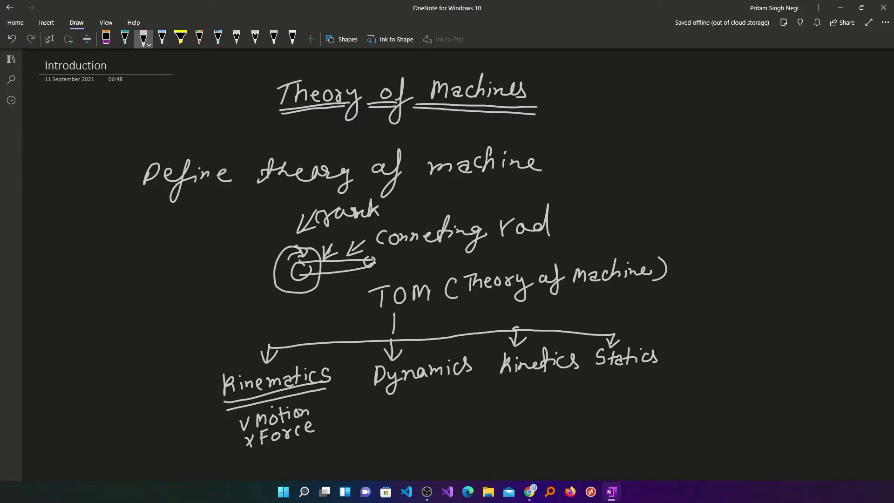
Under Dynamics, write Motion and Force, each with a tick.
mouse_move(379, 408)
mouse_down()
mouse_move(410, 400)
mouse_move(410, 410)
mouse_up()
drag(417, 404, 418, 403)
mouse_move(426, 395)
mouse_down()
mouse_move(424, 409)
mouse_move(446, 399)
mouse_up()
drag(448, 407, 454, 399)
drag(386, 427, 405, 423)
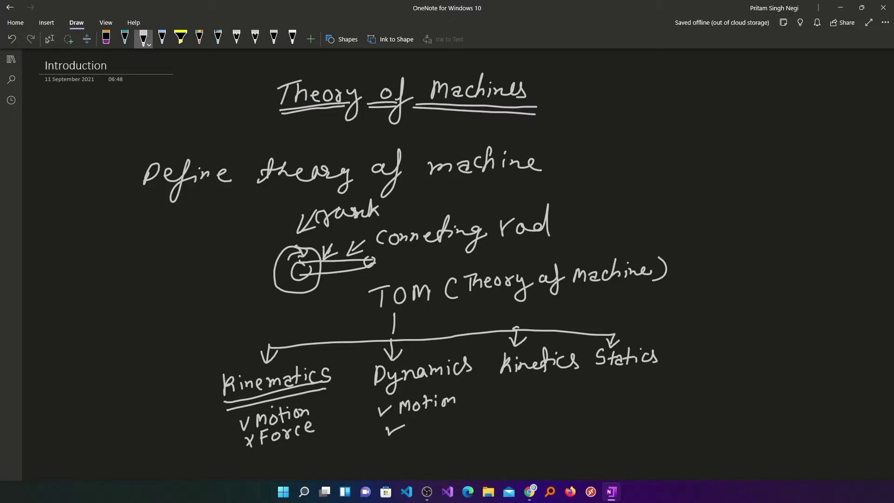
mouse_move(413, 419)
mouse_down()
mouse_move(411, 430)
mouse_move(457, 414)
mouse_up()
Write 'Inertia forces' under the Kinetics branch.
mouse_move(504, 391)
mouse_down()
mouse_move(503, 405)
mouse_move(508, 389)
mouse_up()
mouse_move(509, 402)
mouse_down()
mouse_move(513, 394)
mouse_move(517, 402)
mouse_up()
mouse_move(523, 386)
mouse_down()
mouse_move(522, 401)
mouse_move(536, 393)
mouse_up()
drag(525, 385, 526, 401)
drag(536, 395, 547, 395)
drag(548, 386, 550, 400)
drag(550, 396, 565, 398)
drag(569, 400, 574, 386)
drag(580, 393, 626, 394)
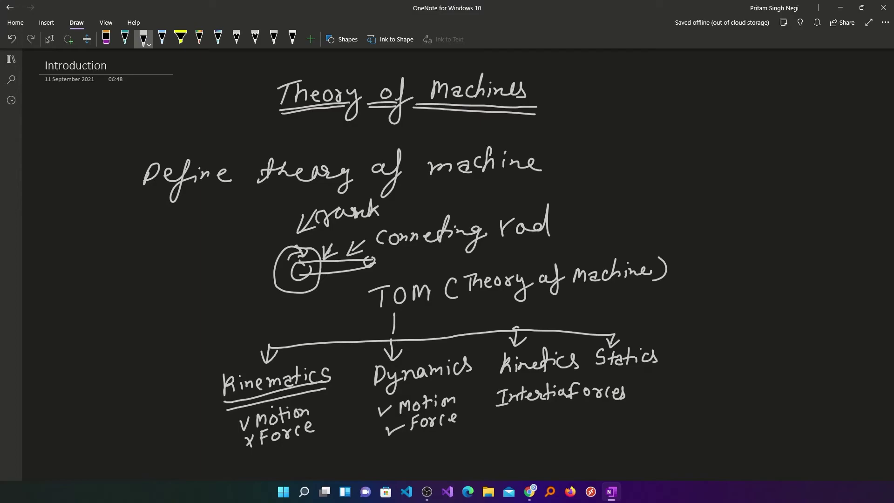
Sketch a hanging circle with a stem right of Statics and a downward arrow labelled 'g'.
mouse_move(740, 331)
mouse_down()
mouse_move(762, 356)
mouse_move(741, 332)
mouse_move(719, 427)
mouse_up()
drag(743, 360, 726, 415)
drag(776, 352, 788, 371)
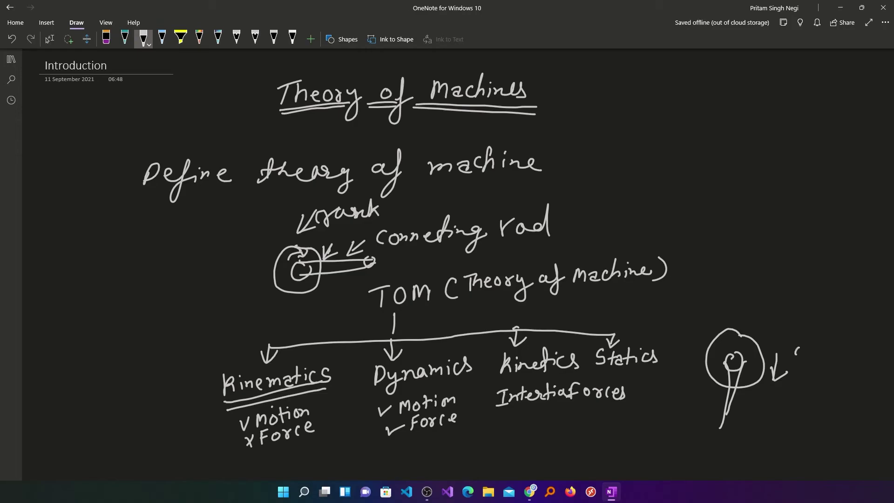
drag(797, 350, 793, 373)
Tick 'Inertia forces' and list force ticked, Motion crossed under Statics.
drag(479, 400, 504, 387)
drag(649, 367, 668, 367)
drag(649, 388, 719, 383)
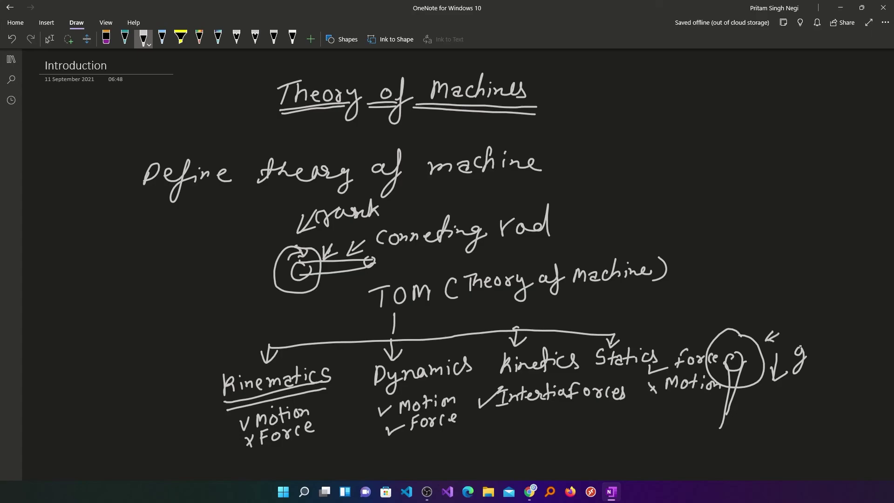